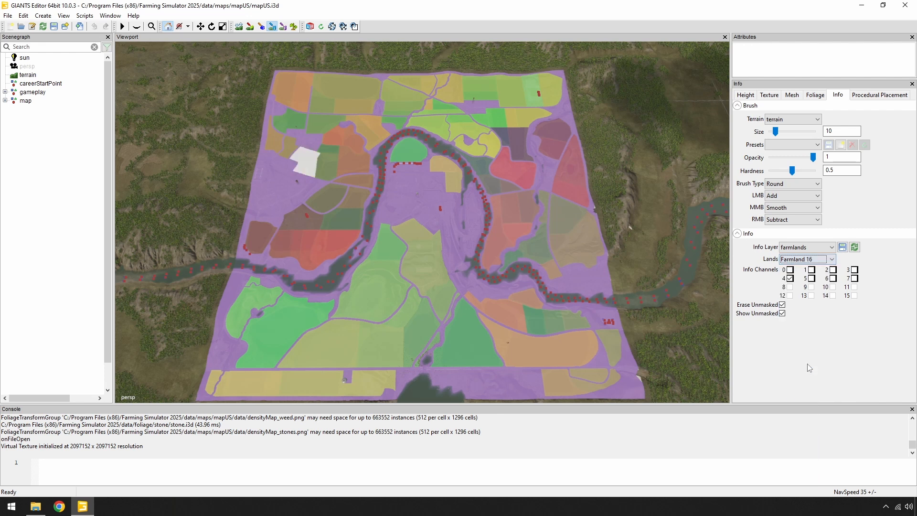
Highlight Farmland 43 in the farmlands info layer and look through the other lands, including Not buyable.
click(801, 259)
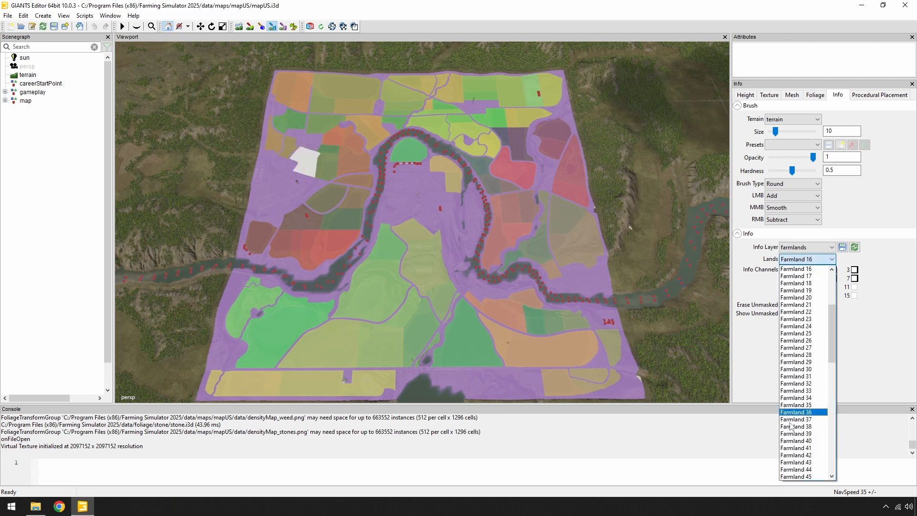
click(805, 462)
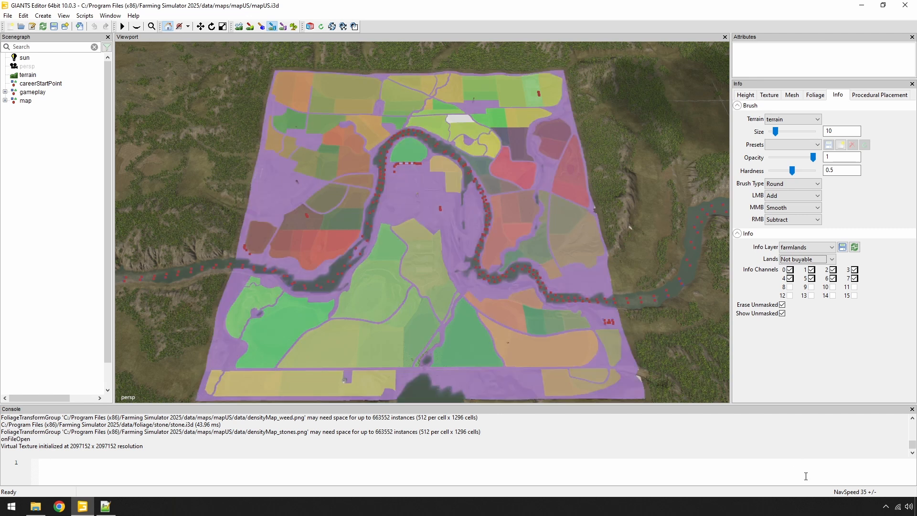
scroll(816, 368, up, 10)
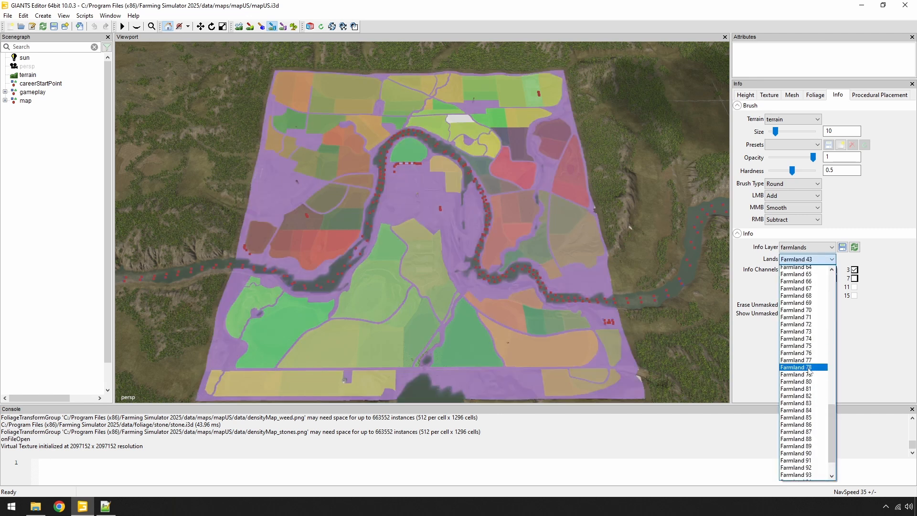
click(817, 262)
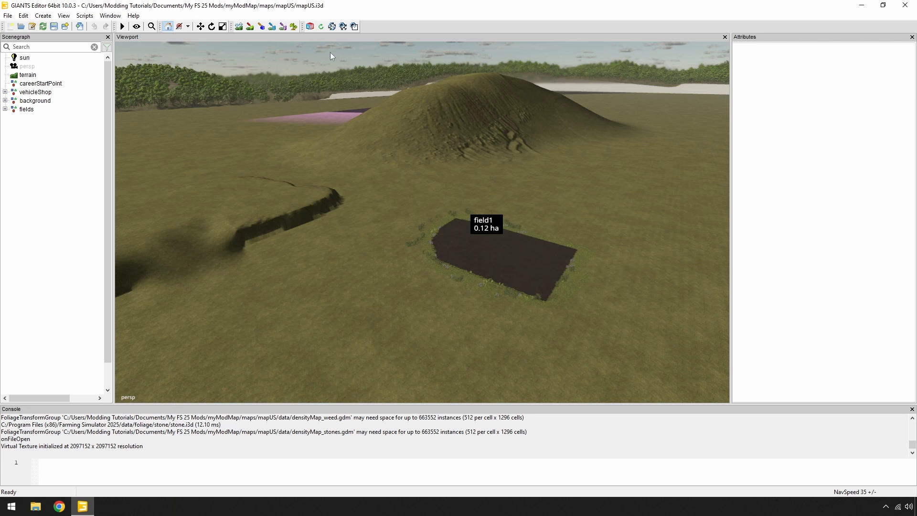
Start info layer painting on the mod map and display Farmland 1 of the farmlands layer around field1.
click(272, 27)
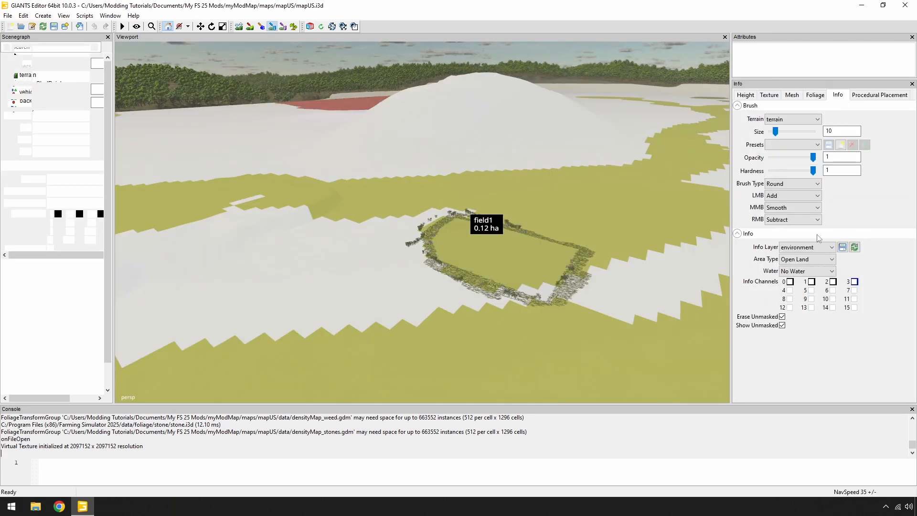
click(791, 248)
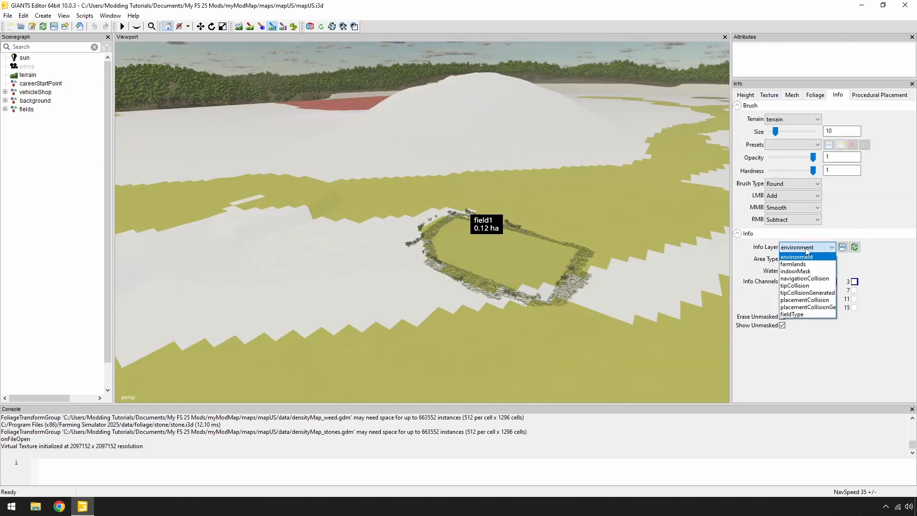
click(805, 264)
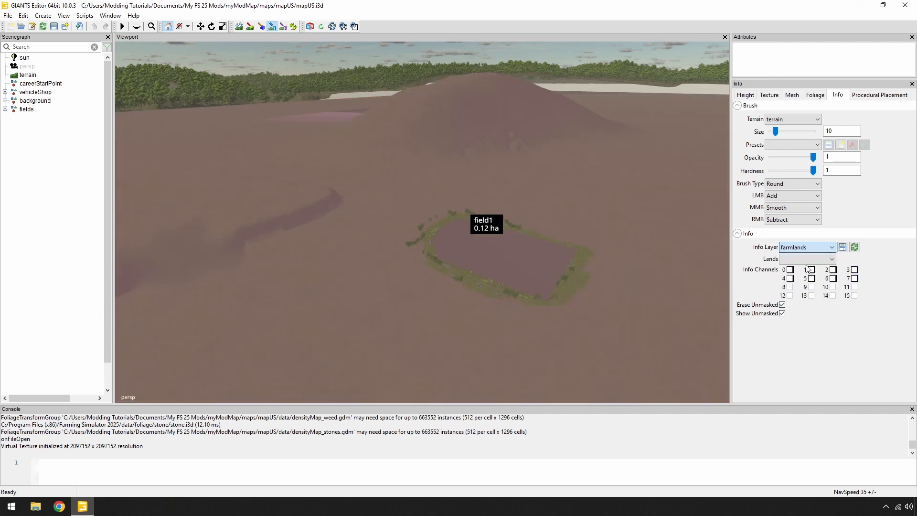
click(806, 261)
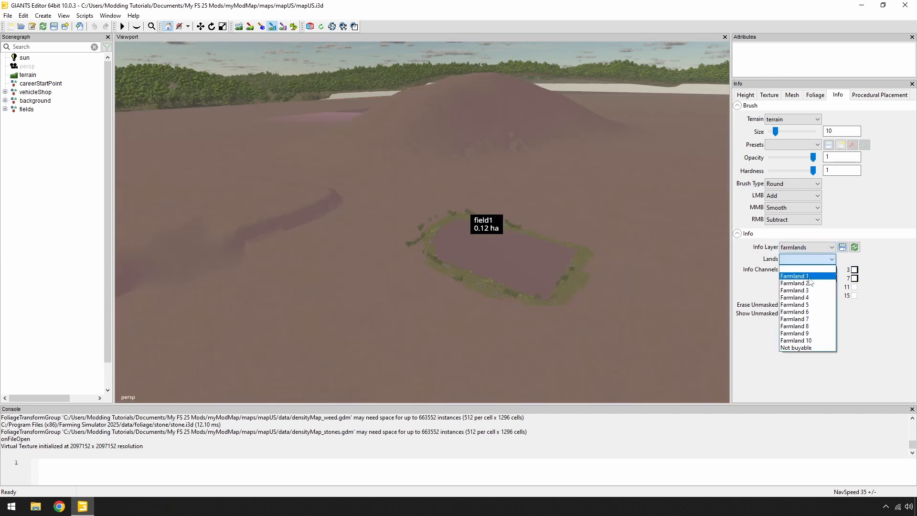
click(811, 277)
alt+drag(445, 259, 468, 198)
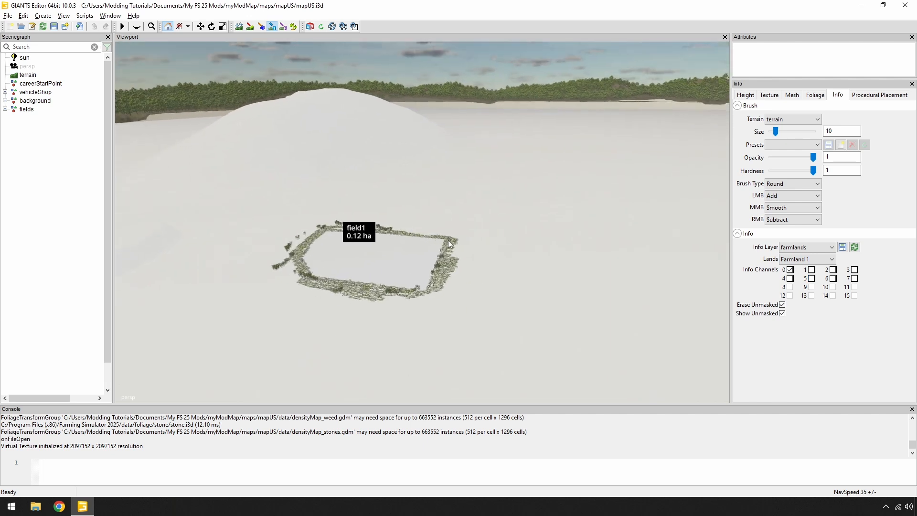
scroll(469, 198, up, 5)
alt+middle_drag(474, 182, 444, 215)
scroll(449, 205, down, 5)
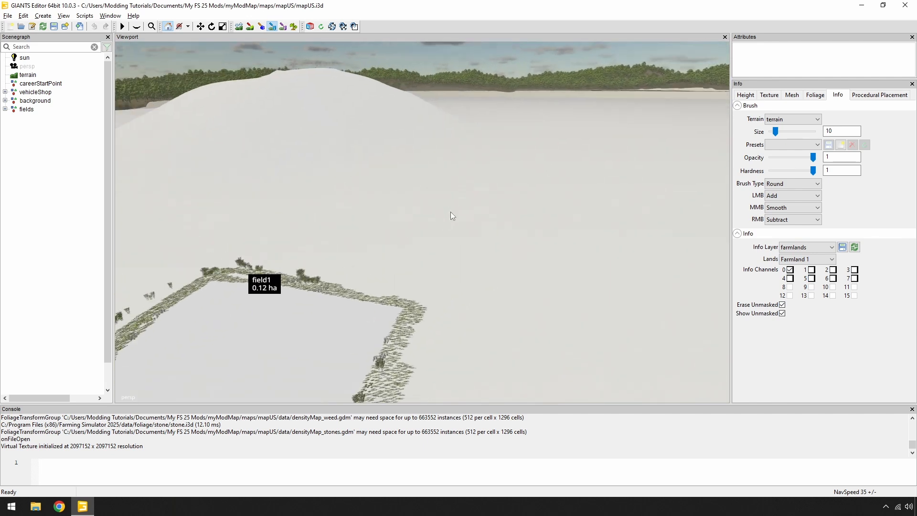
alt+drag(405, 249, 722, 206)
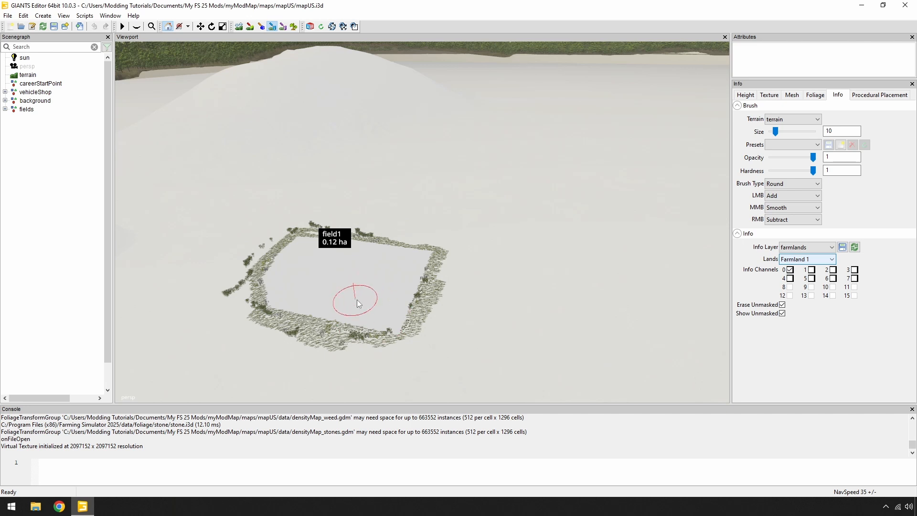
Paint a roughly rectangular Farmland 2 area on the terrain beside field1.
click(802, 260)
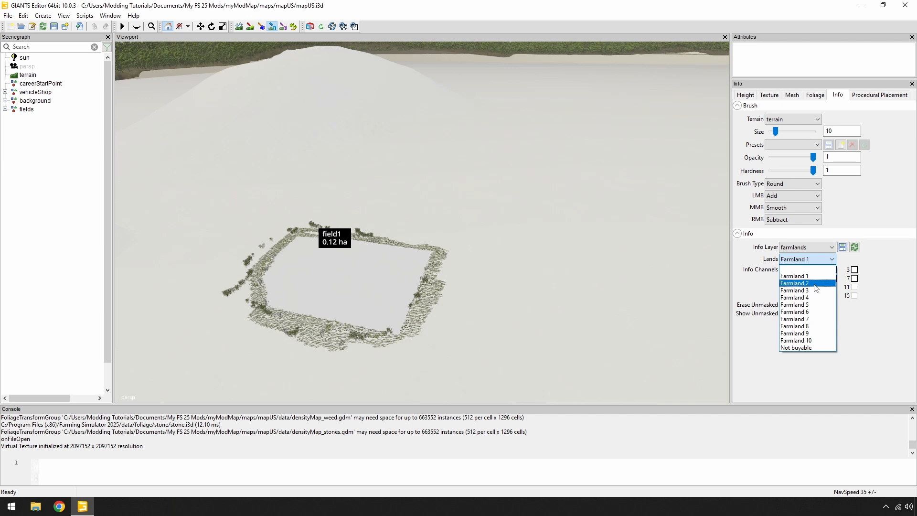
click(815, 284)
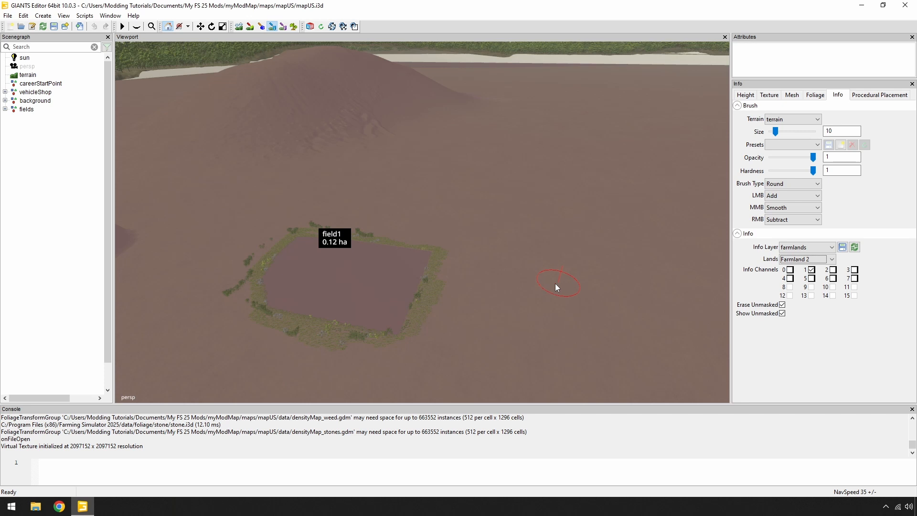
alt+drag(521, 253, 540, 267)
mouse_move(505, 201)
mouse_down()
mouse_move(491, 310)
mouse_move(549, 323)
mouse_move(542, 210)
mouse_move(589, 197)
mouse_move(580, 327)
mouse_move(649, 337)
mouse_move(617, 207)
mouse_move(543, 195)
mouse_move(500, 232)
mouse_move(489, 343)
mouse_move(496, 339)
mouse_up()
scroll(505, 329, down, 3)
mouse_move(478, 304)
mouse_down()
mouse_move(549, 311)
mouse_move(586, 301)
mouse_move(583, 207)
mouse_up()
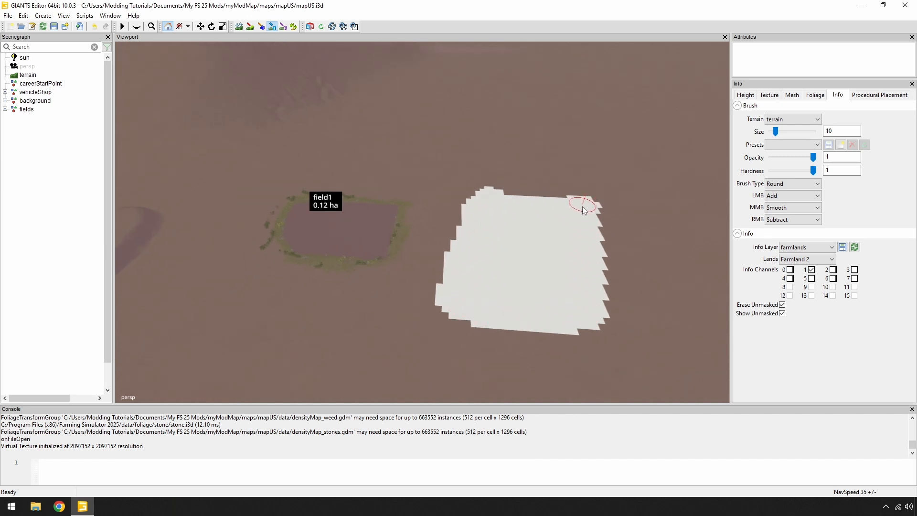
Paint Farmland 3 as a wide strip behind field1 and the Farmland 2 area, enlarging the brush to about 40.
click(790, 258)
click(810, 291)
mouse_move(473, 187)
mouse_down()
mouse_move(606, 194)
mouse_move(415, 188)
mouse_move(271, 171)
mouse_move(562, 175)
mouse_move(534, 190)
mouse_move(281, 163)
mouse_move(613, 166)
mouse_move(288, 152)
mouse_up()
drag(775, 132, 787, 133)
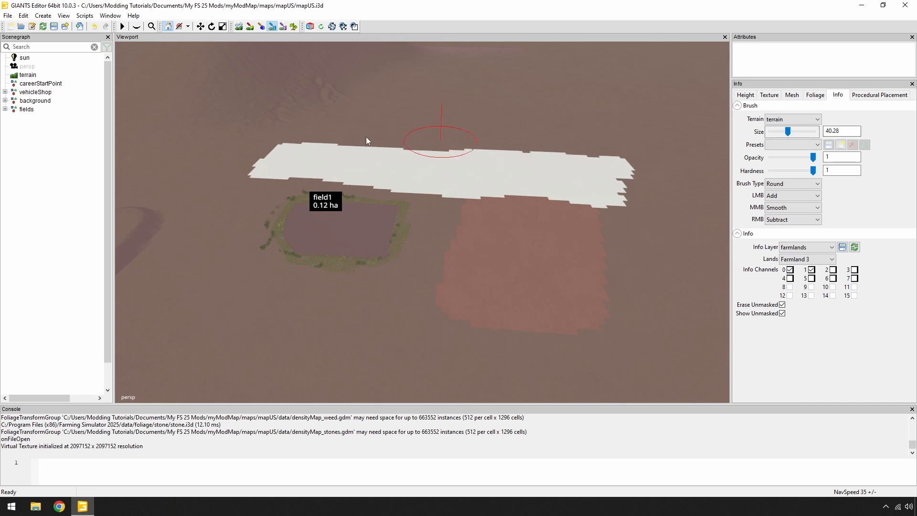
mouse_move(304, 137)
mouse_down()
mouse_move(320, 128)
mouse_move(511, 145)
mouse_move(591, 121)
mouse_move(345, 116)
mouse_up()
Paint a large Farmland 4 area adjoining the outer ends of Farmland 2 and Farmland 3.
click(811, 259)
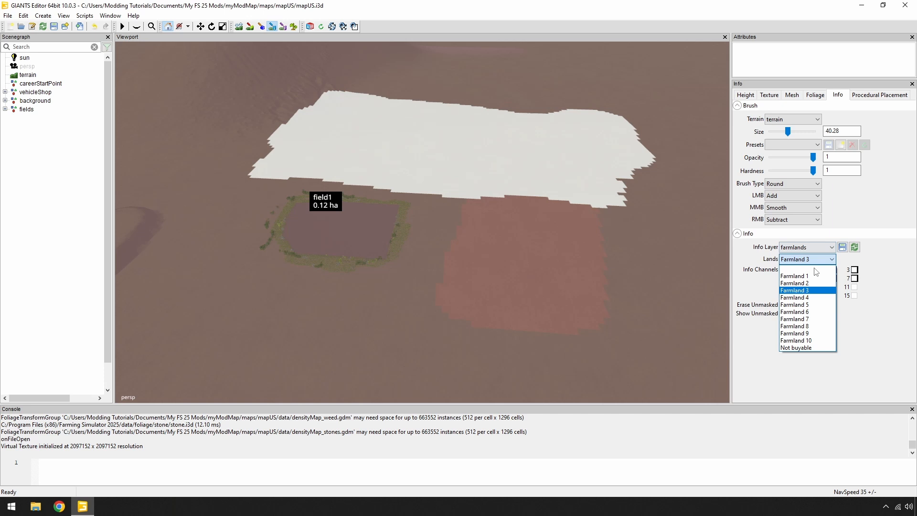
click(807, 297)
click(653, 151)
drag(642, 204, 651, 317)
scroll(642, 280, down, 4)
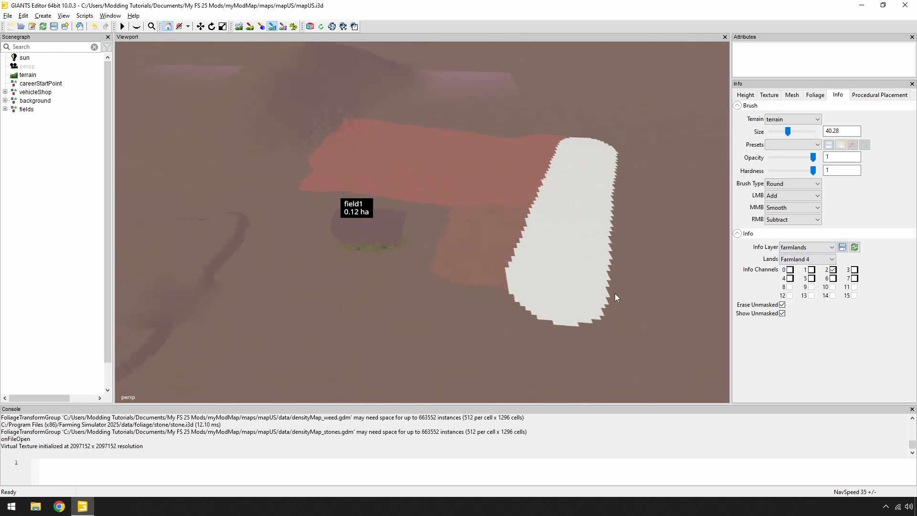
mouse_move(531, 279)
mouse_down()
mouse_move(514, 282)
mouse_move(672, 301)
mouse_move(661, 151)
mouse_move(563, 180)
mouse_move(612, 252)
mouse_move(614, 154)
mouse_move(665, 254)
mouse_up()
Paint Not buyable land between field1 and Farmland 2 and along field1's edge towards Farmland 3, with brush size 5.
click(807, 258)
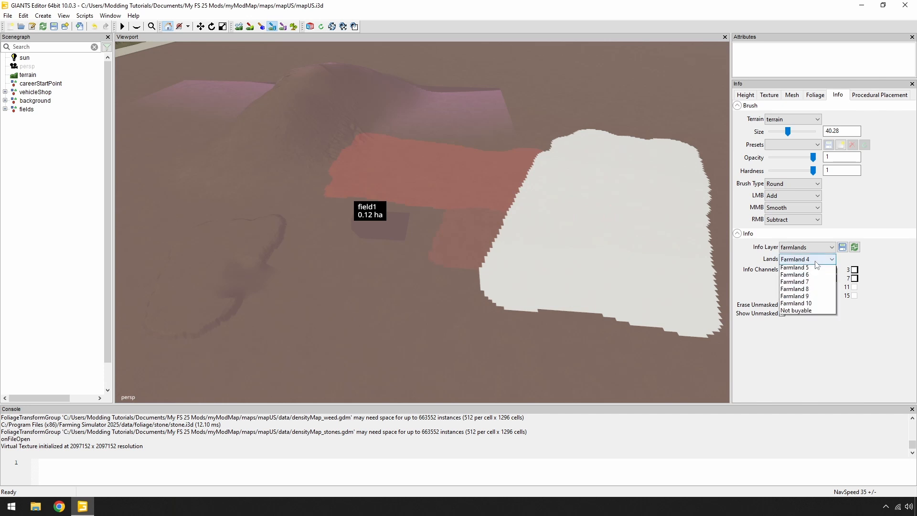
click(800, 347)
double_click(840, 131)
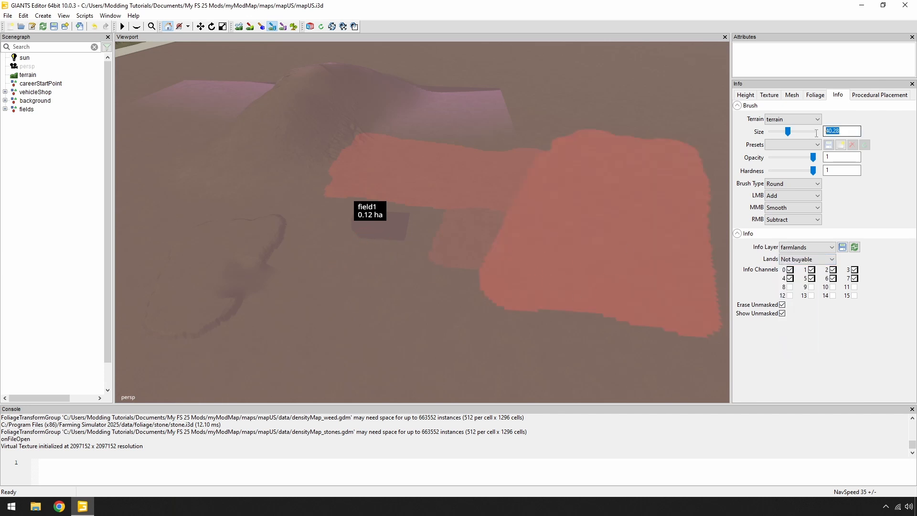
text(5)
drag(412, 232, 426, 264)
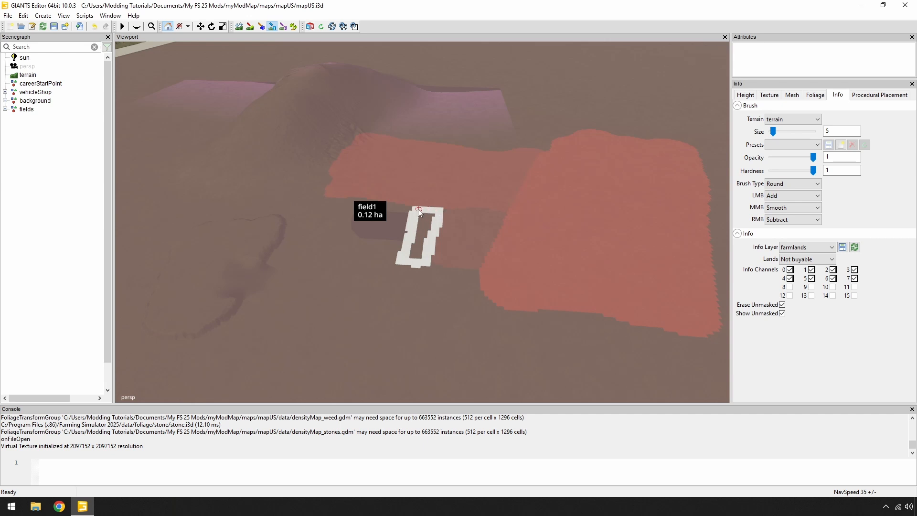
drag(418, 210, 412, 255)
drag(389, 207, 308, 195)
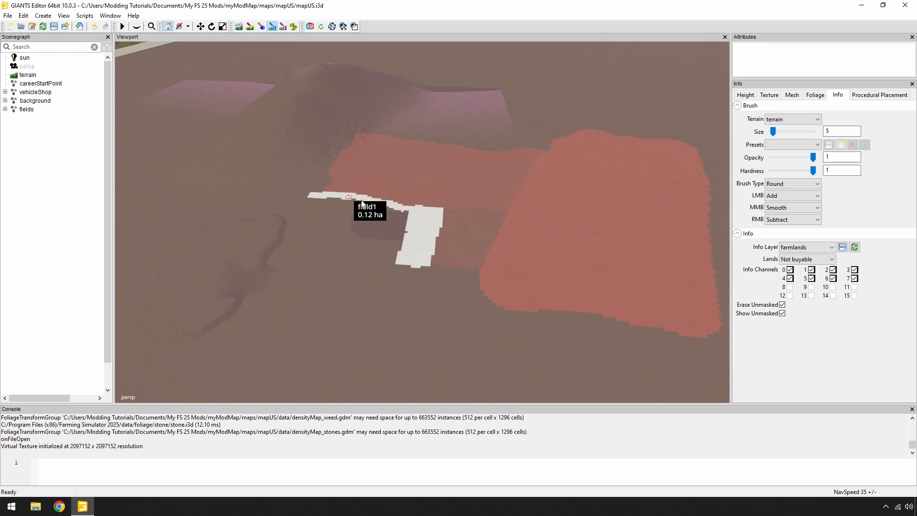
mouse_move(400, 211)
mouse_down()
mouse_move(320, 197)
mouse_move(422, 211)
mouse_up()
Inspect the Not buyable border around field1 up close and open a terrain editing option.
alt+right_drag(425, 251, 530, 82)
alt+right_drag(463, 161, 502, 105)
alt+middle_drag(391, 249, 448, 213)
alt+drag(448, 213, 422, 213)
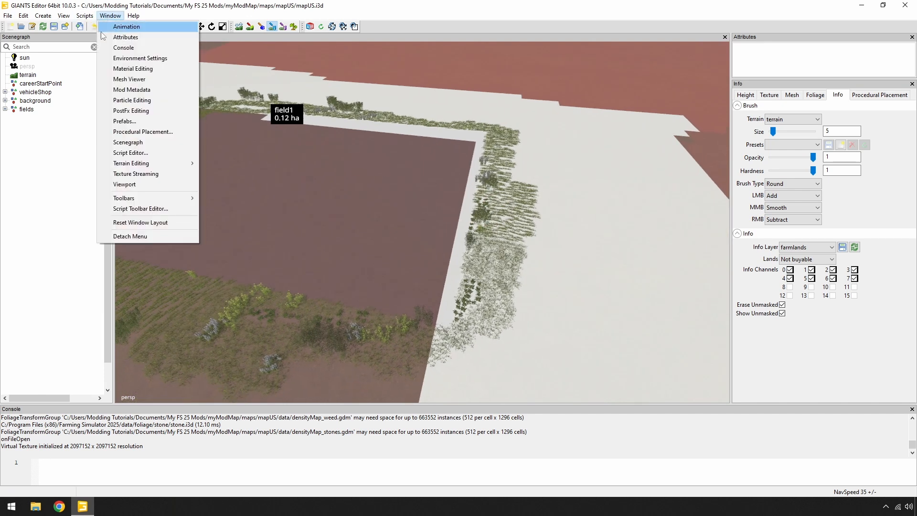
mouse_move(151, 165)
click(283, 174)
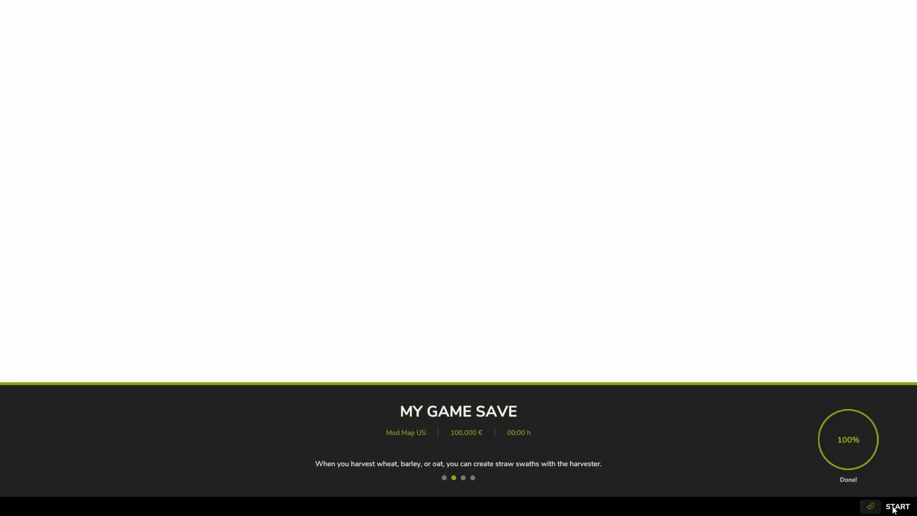
Switch to Farming Simulator, start the loaded save on Mod Map US and try to buy Farmland 3 from the map.
click(894, 509)
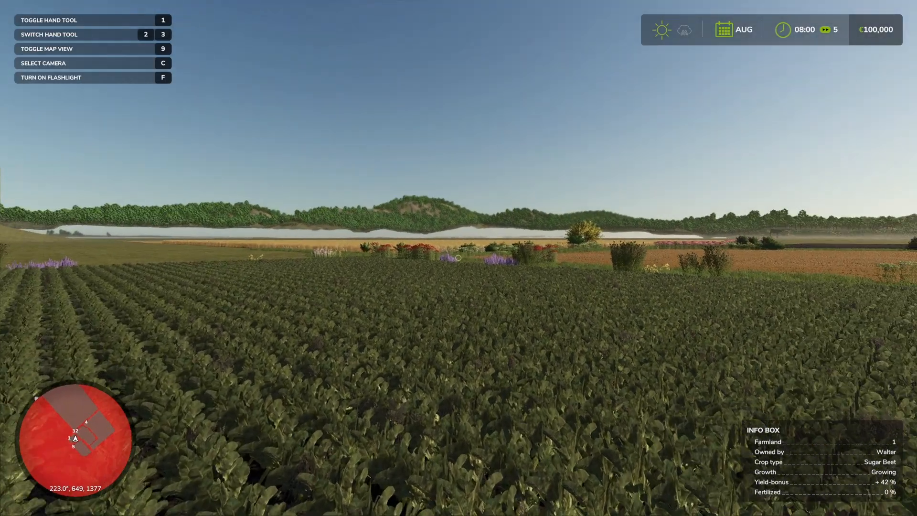
key(Escape)
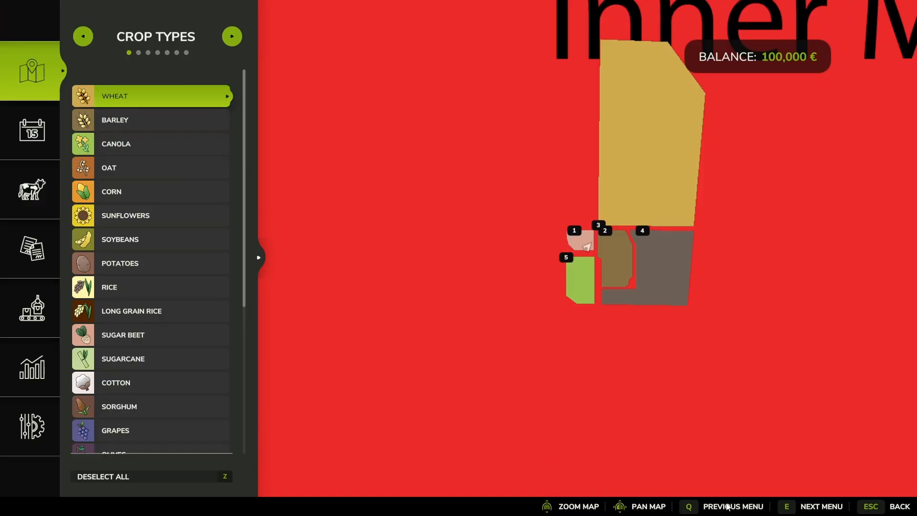
click(605, 230)
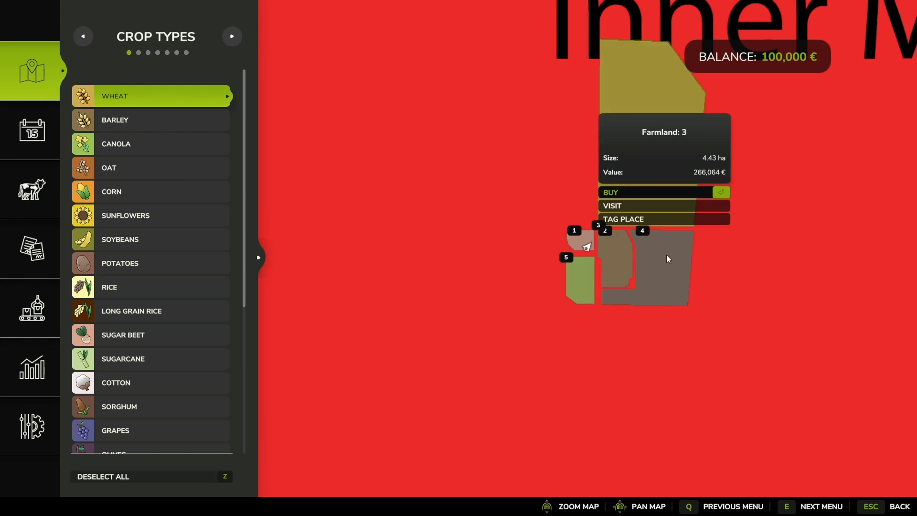
click(671, 256)
drag(687, 172, 599, 252)
click(528, 291)
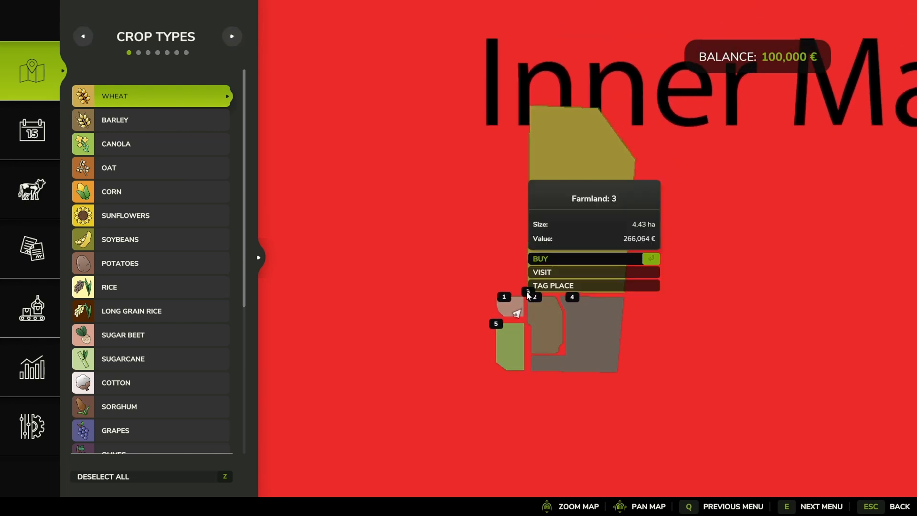
click(560, 259)
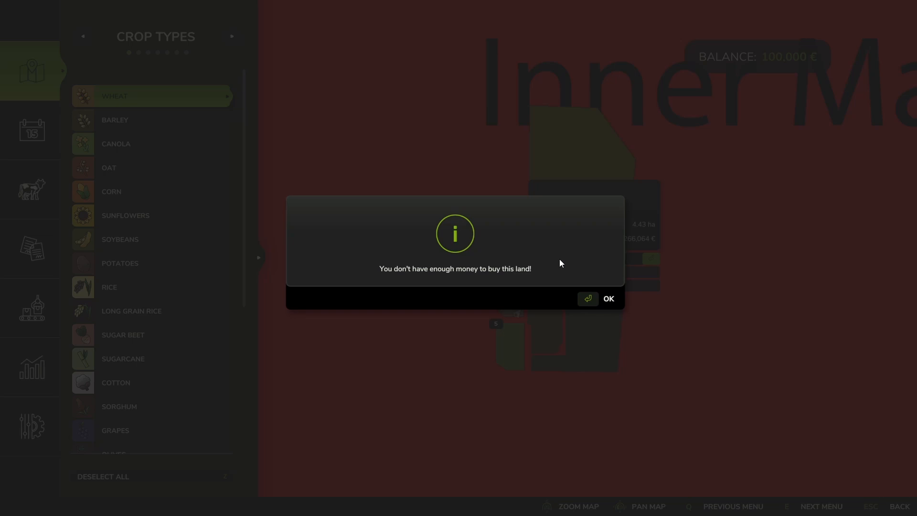
click(592, 300)
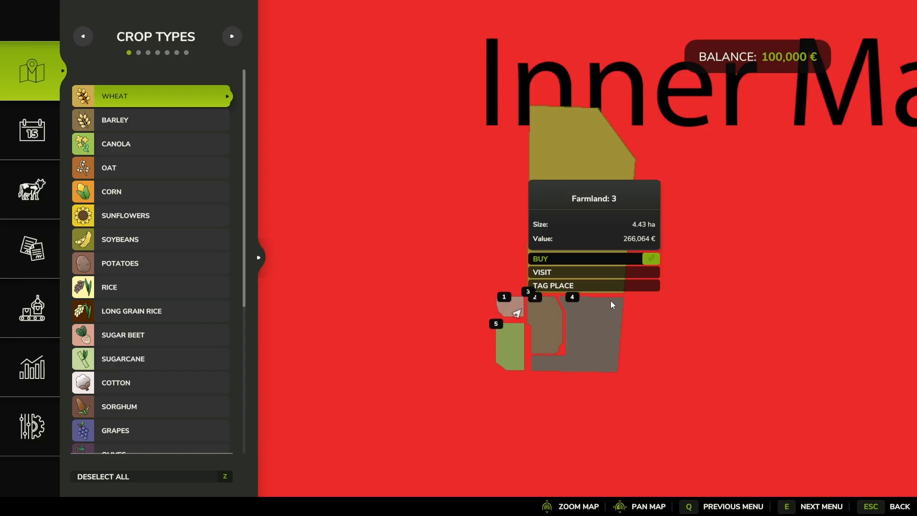
View the size and value details of Farmland 2 and Farmland 1 on the map.
click(536, 299)
click(540, 303)
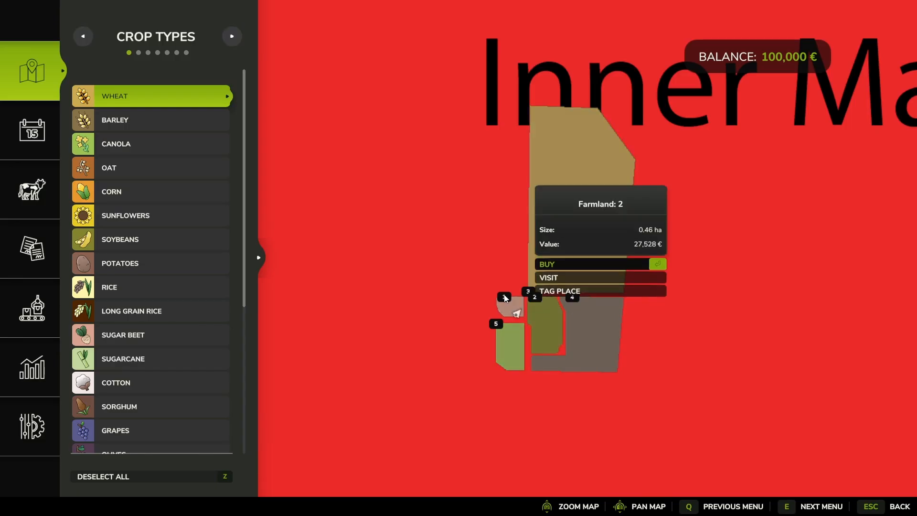
click(505, 299)
click(506, 295)
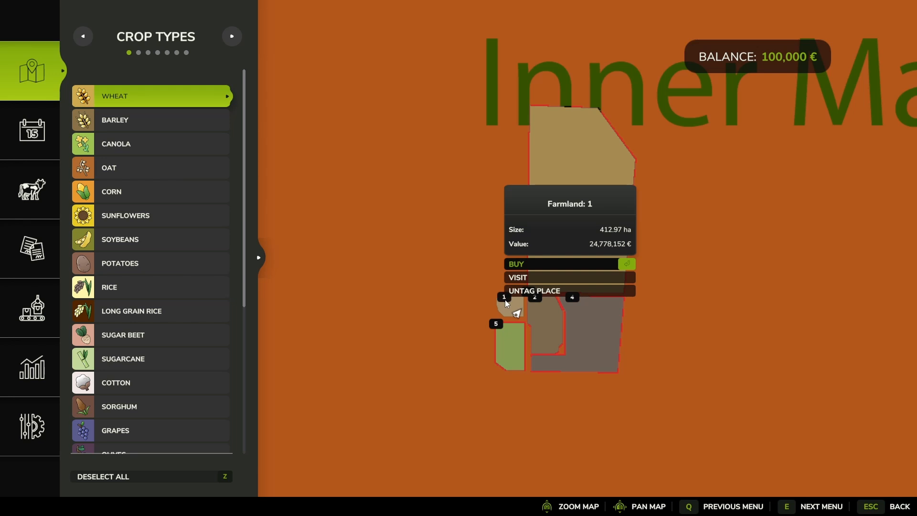
click(506, 295)
Visit Farmland 1 from the map and walk through its crop field.
click(573, 277)
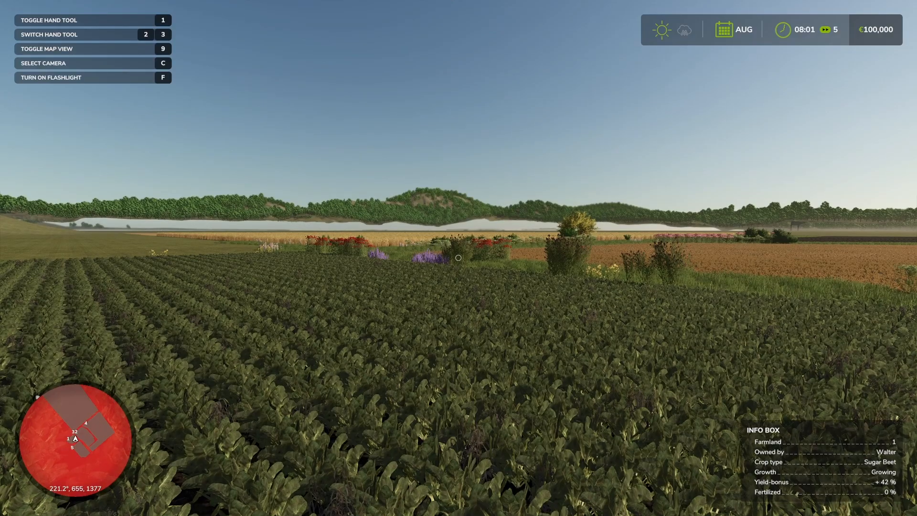
key(w)
key(d)
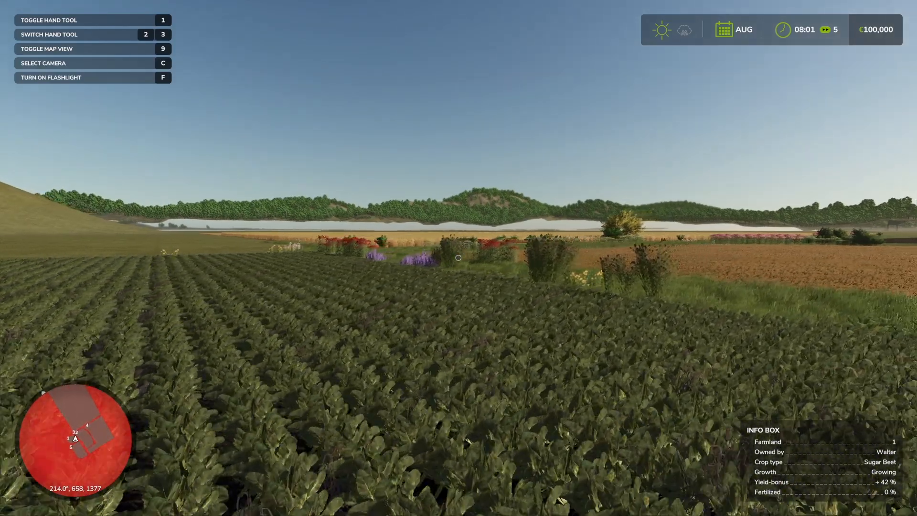
key(d)
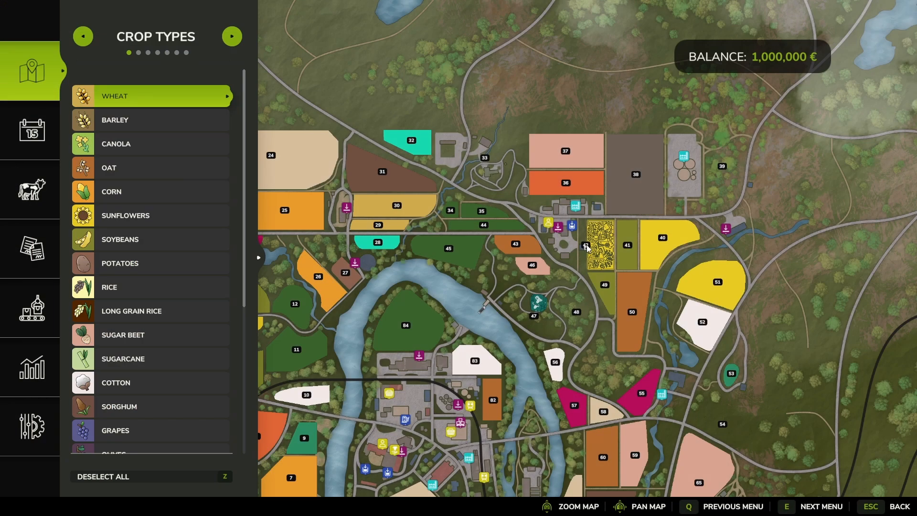
View the purchase details of Farmland 42 on the standard game map.
click(581, 246)
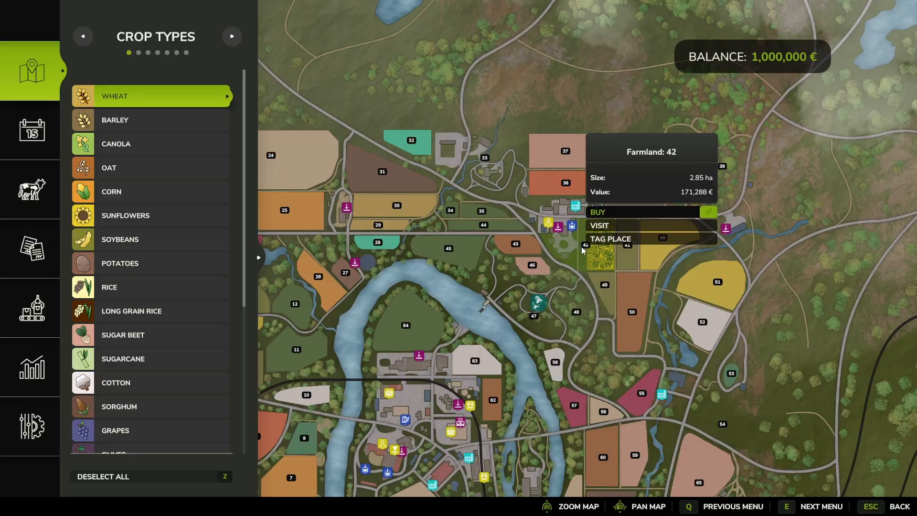
Buy Farmland 42, confirm the purchase and return from the map to the game world.
click(629, 211)
click(547, 305)
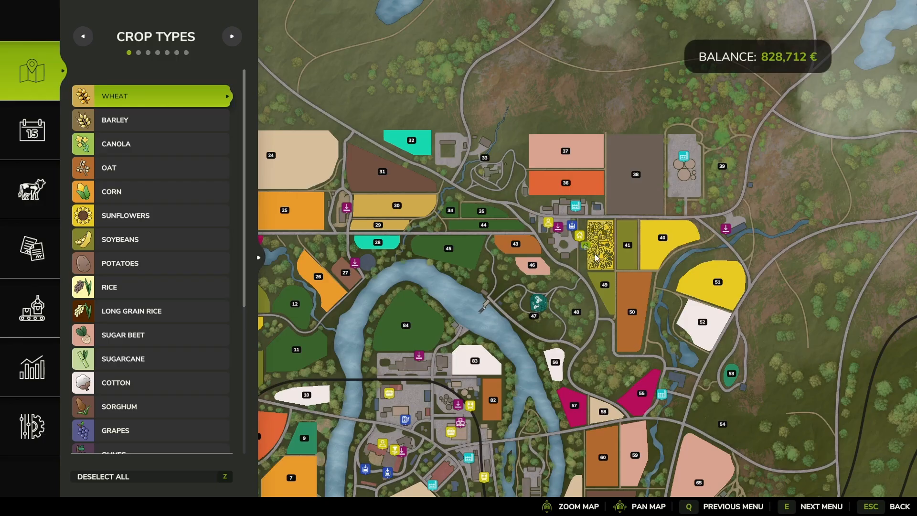
scroll(587, 244, up, 3)
key(Escape)
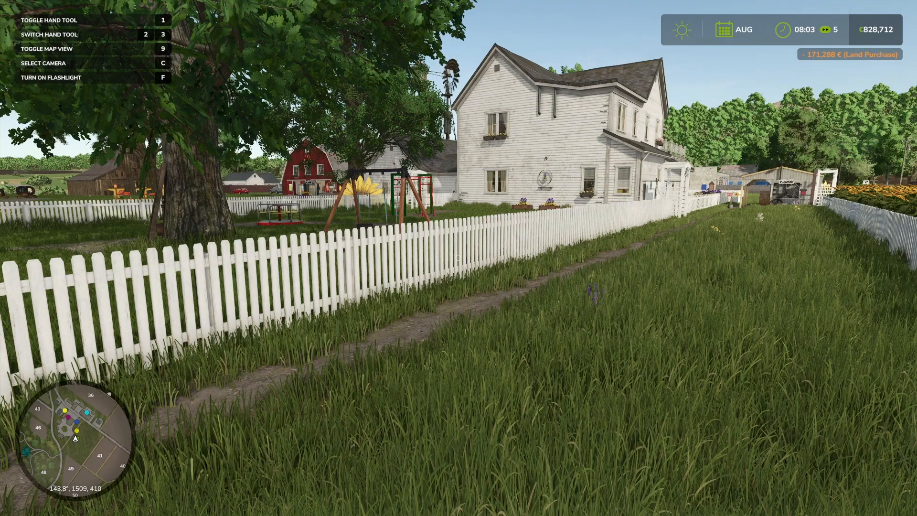
Enter construction mode and sell the farm house beside the corn maze on Farmland 42.
key(shift+p)
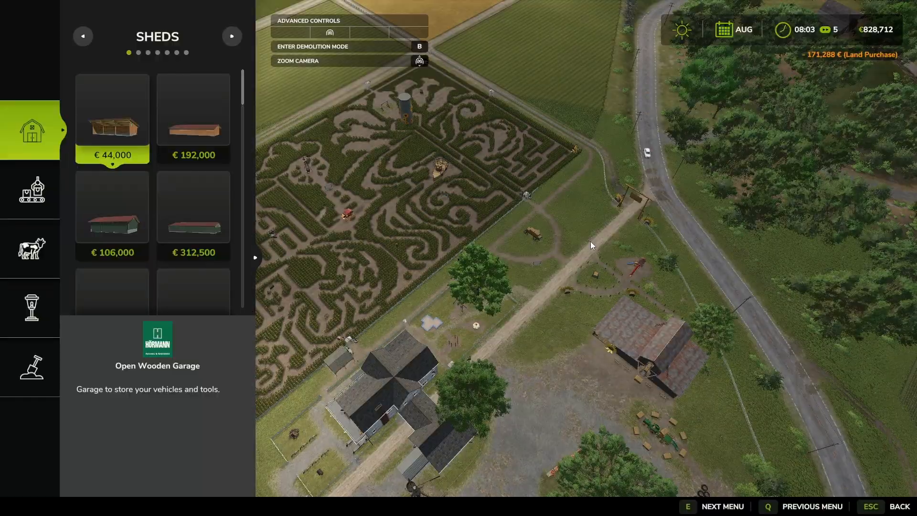
click(385, 368)
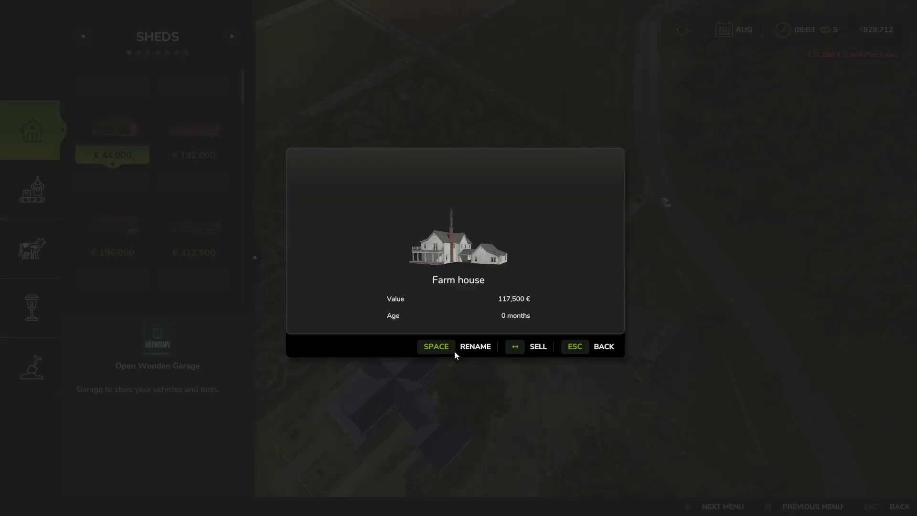
click(536, 345)
click(545, 303)
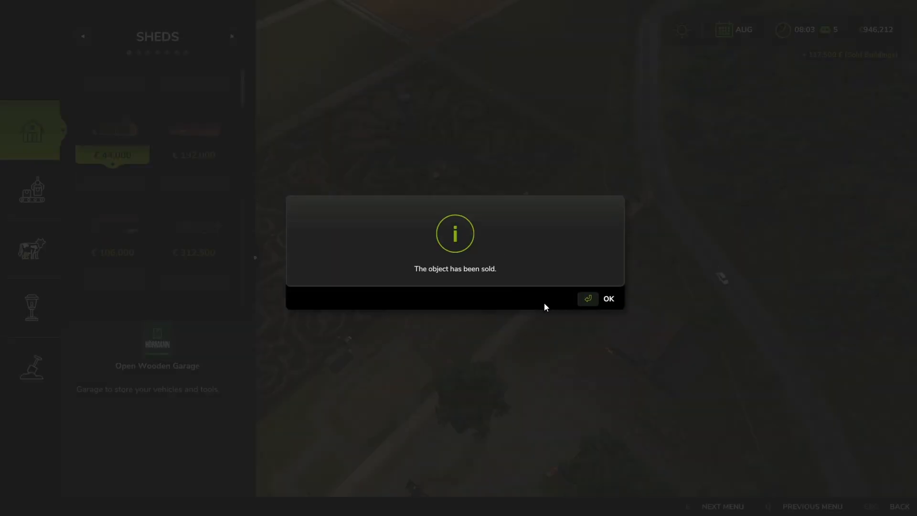
click(590, 301)
Sell the Small Wooden Gardenshed next to the former farm house site.
click(342, 359)
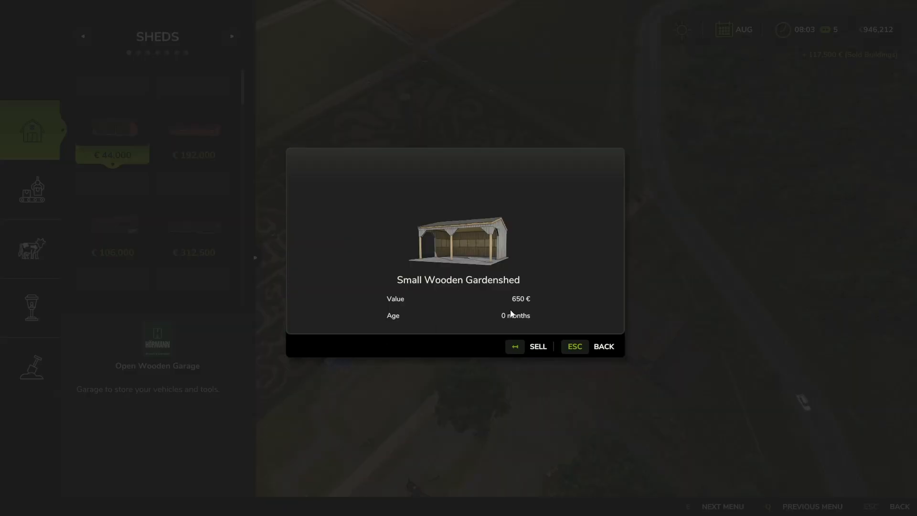
click(535, 346)
click(555, 304)
click(599, 298)
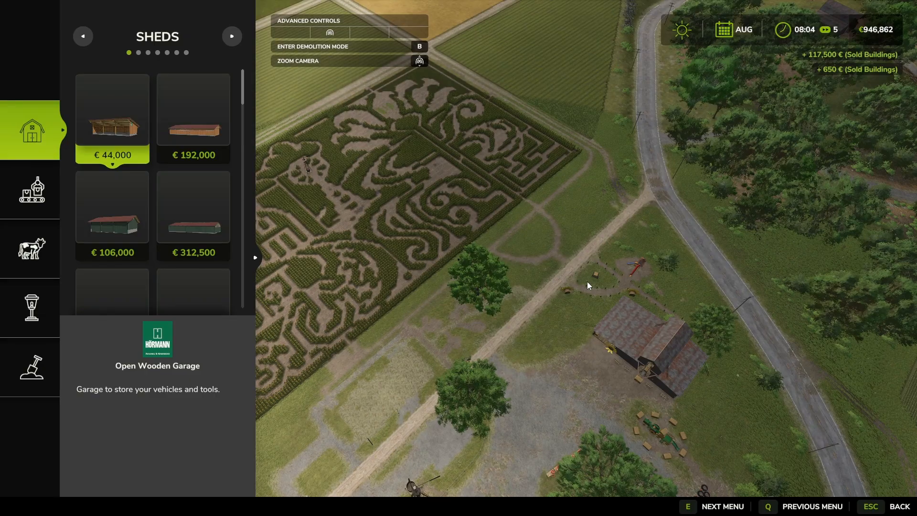
Select the Small Shed on the purchased farmland and sell it.
scroll(559, 190, up, 3)
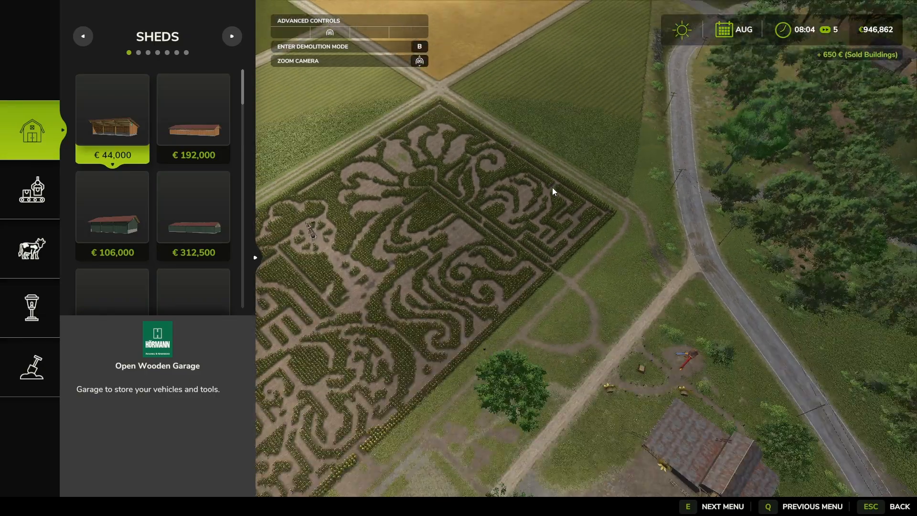
key(w)
key(a)
scroll(568, 237, down, 3)
key(s)
key(d)
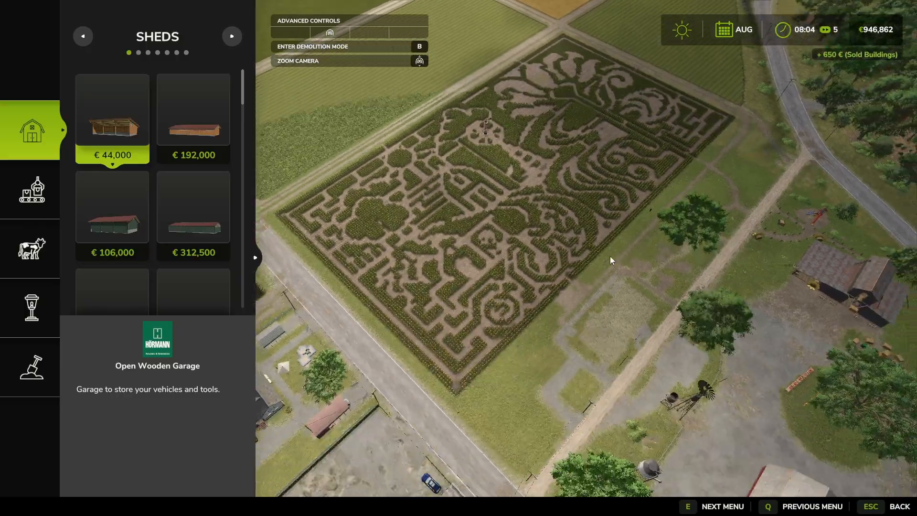
click(609, 256)
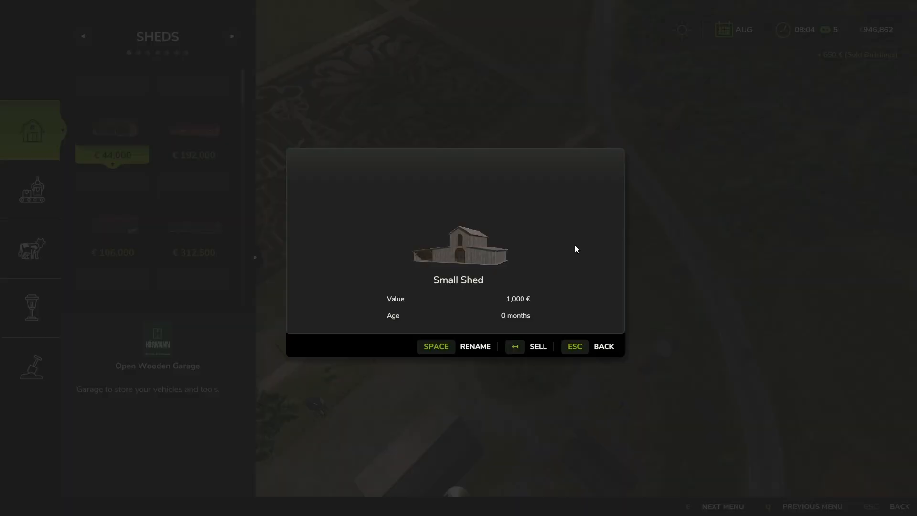
click(516, 346)
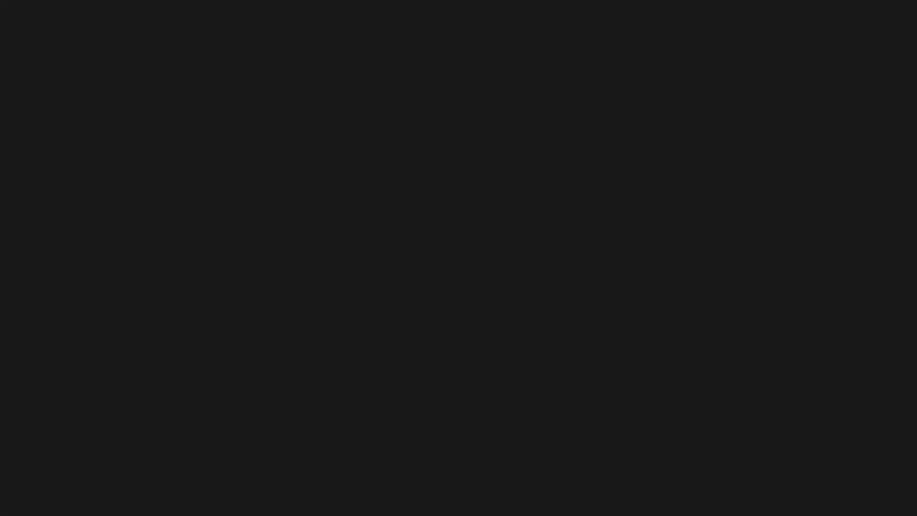